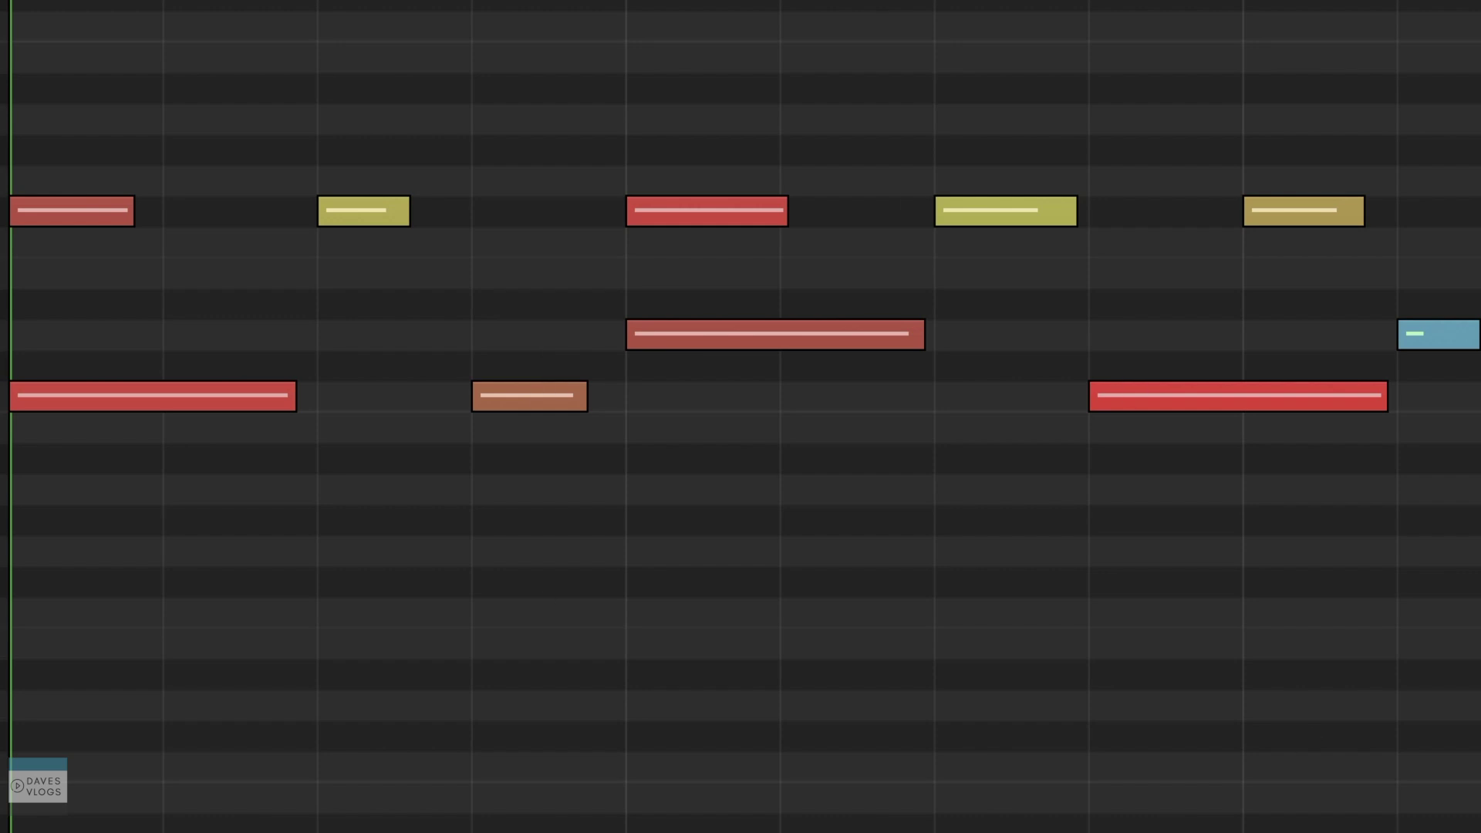
# Select all the drum notes and set Time Quantize to 1/16 Note
pyautogui.hotkey('ctrl', 'a')
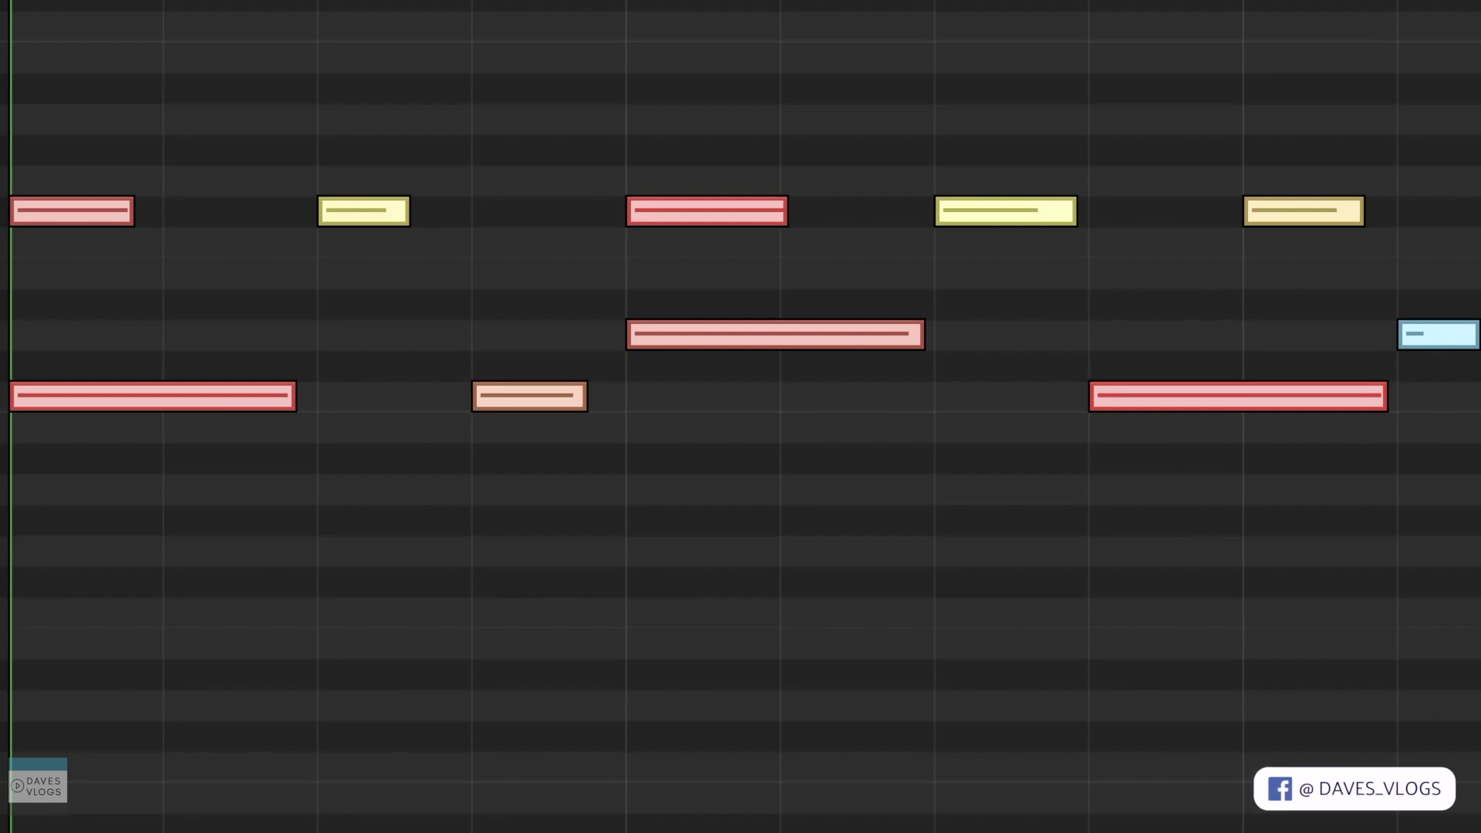
pyautogui.click(752, 316)
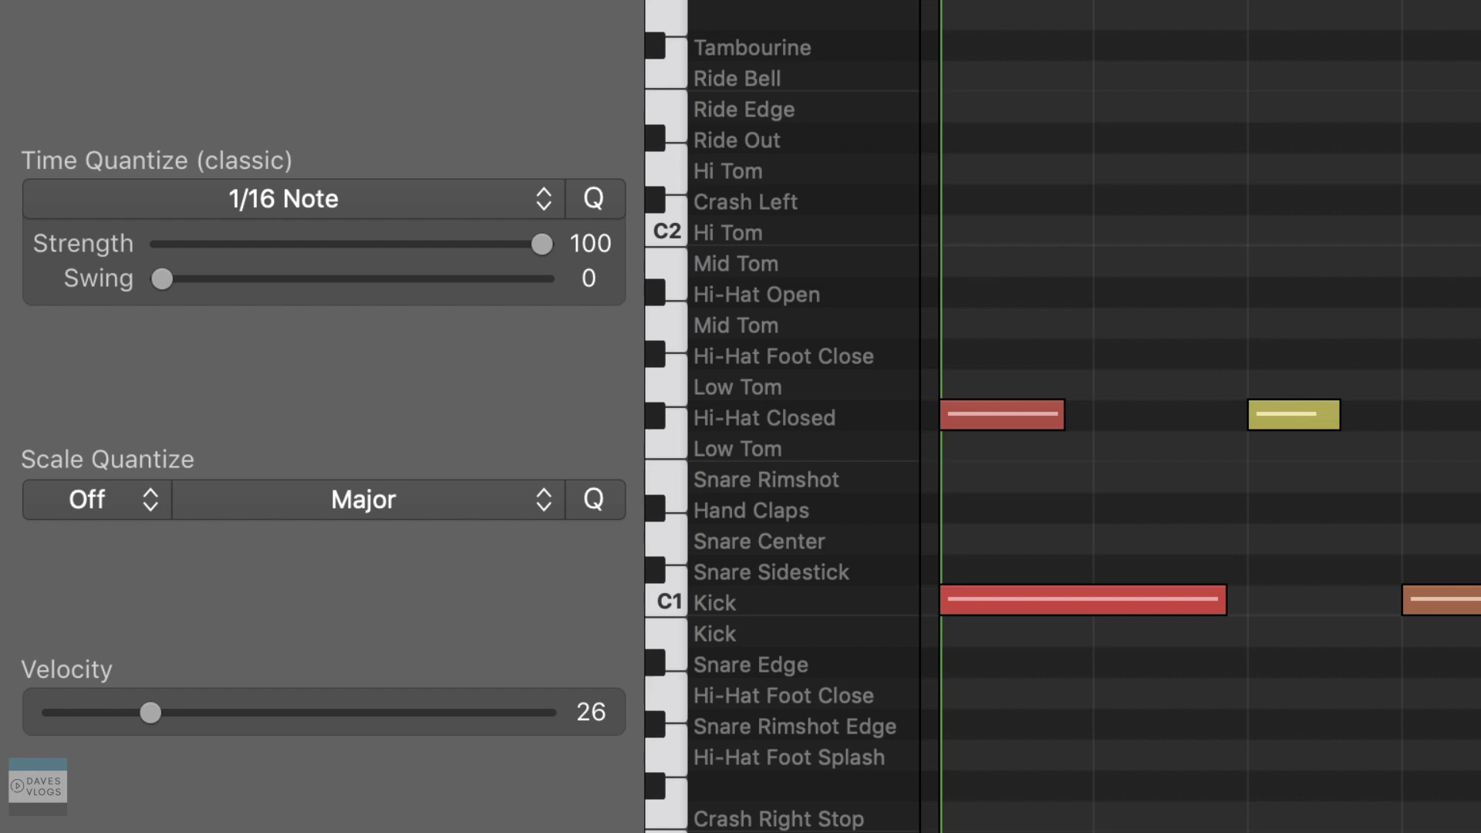
pyautogui.press('super+a')
pyautogui.click(304, 206)
pyautogui.click(242, 404)
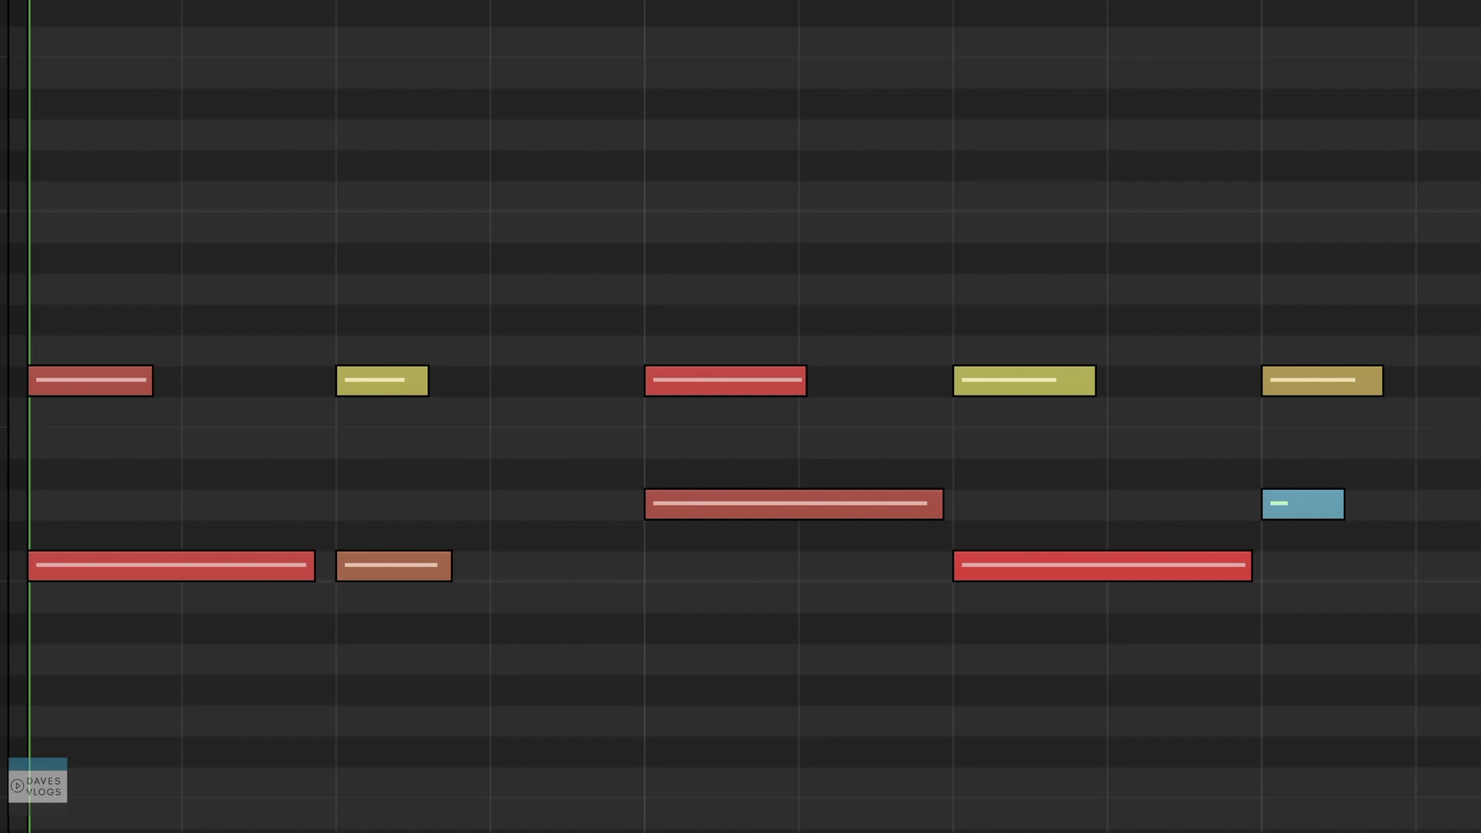
pyautogui.hotkey('ctrl', 'a')
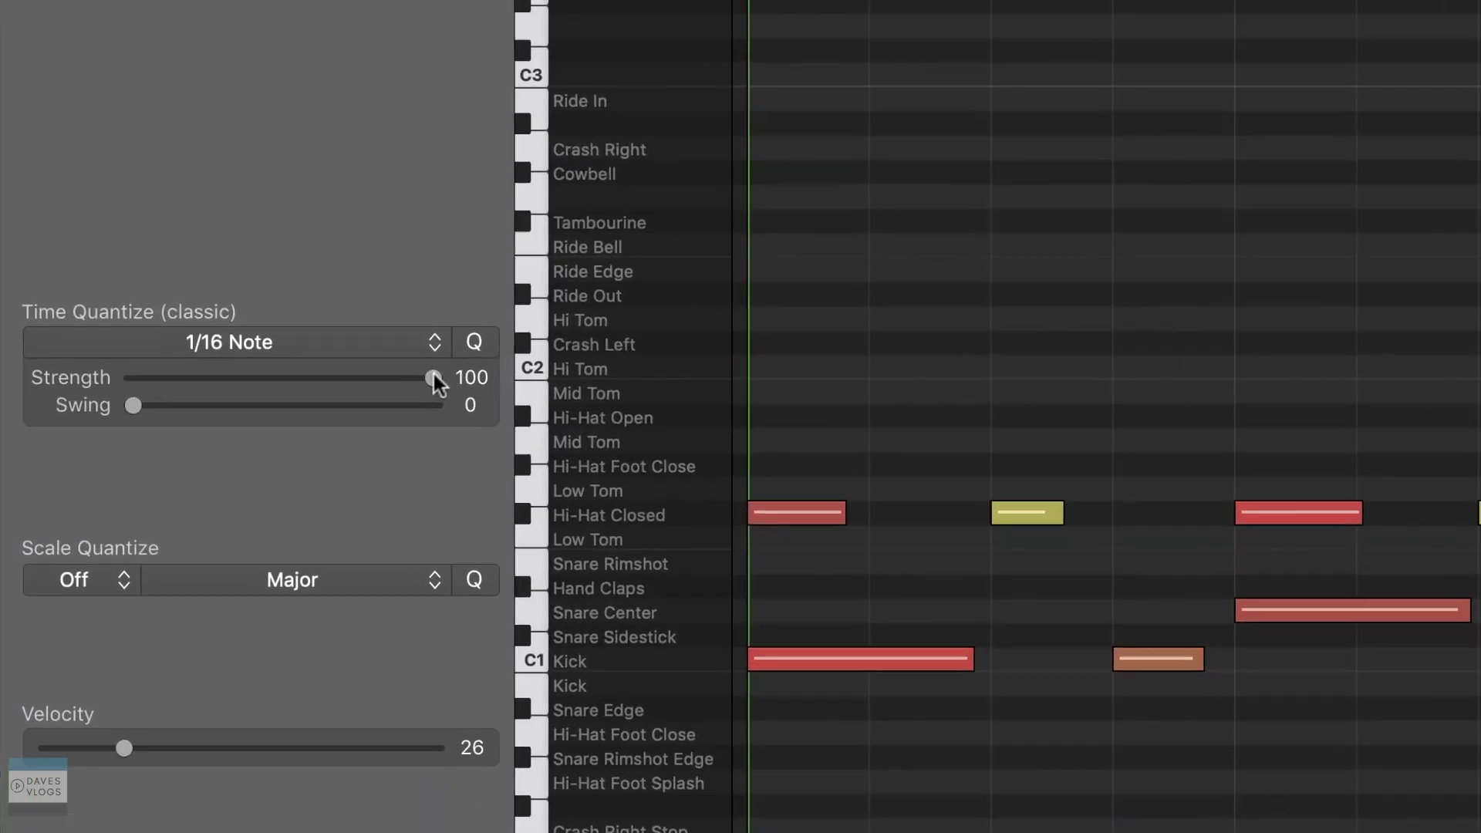
pyautogui.moveTo(168, 383); pyautogui.dragTo(154, 383)
pyautogui.moveTo(405, 378); pyautogui.dragTo(461, 384)
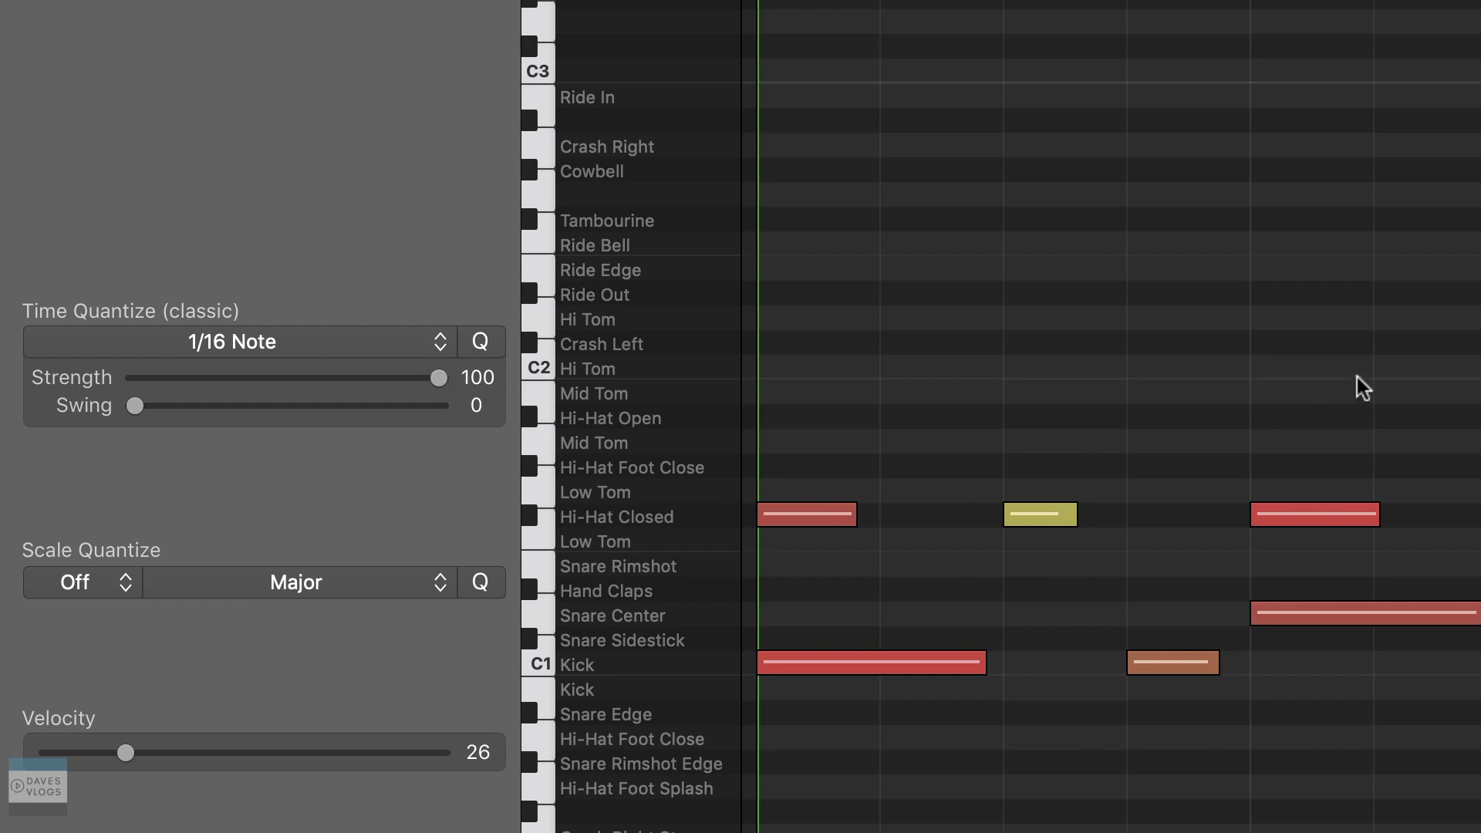
# Select all drum notes and lower Time Quantize Strength from 100 to 52
pyautogui.press('super+a')
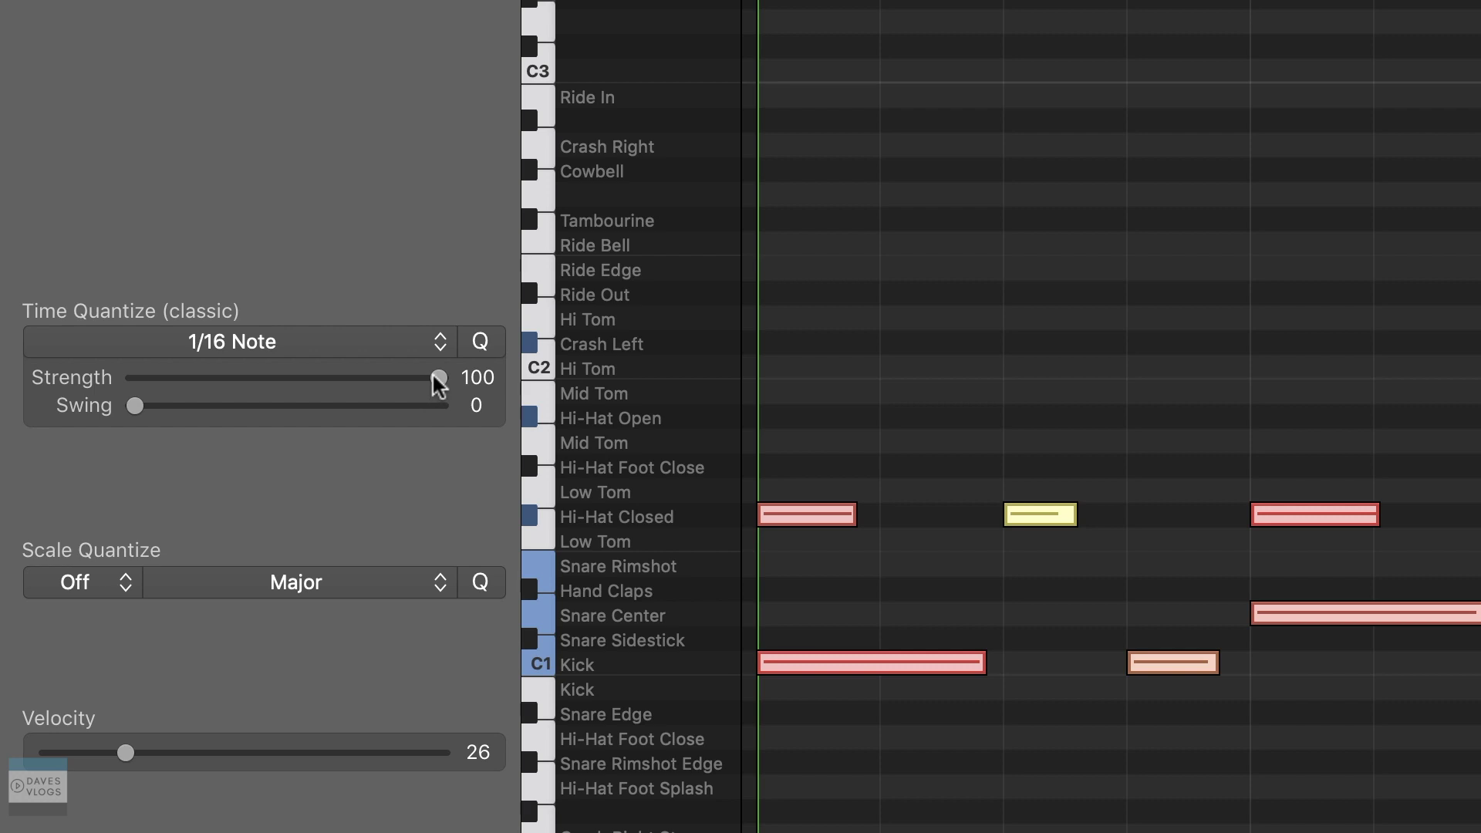
pyautogui.moveTo(433, 374); pyautogui.dragTo(286, 386)
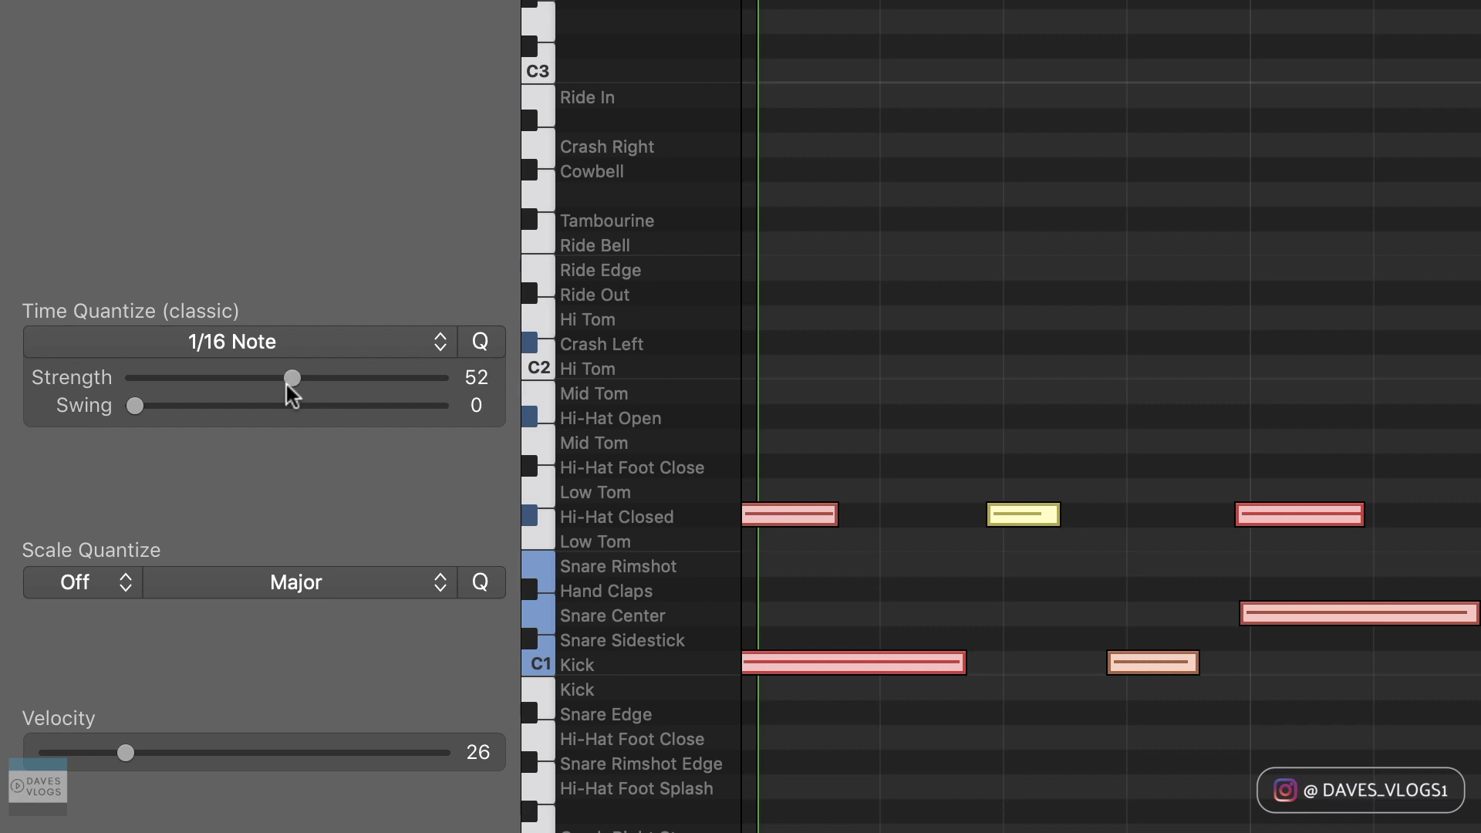
pyautogui.scroll(-5, 771, 424)
pyautogui.scroll(8, 1223, 447)
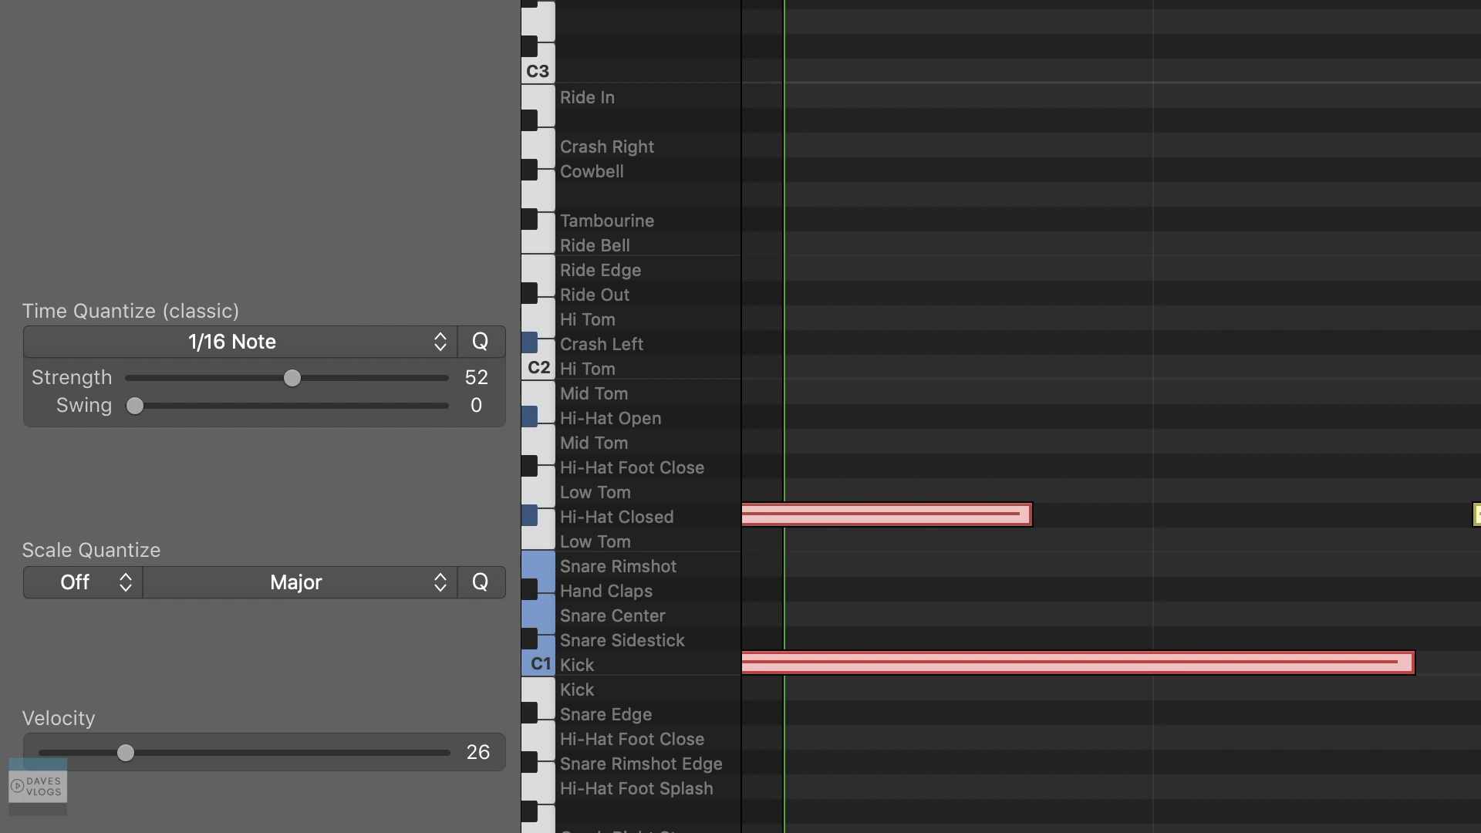
pyautogui.hscroll(5, 1111, 417)
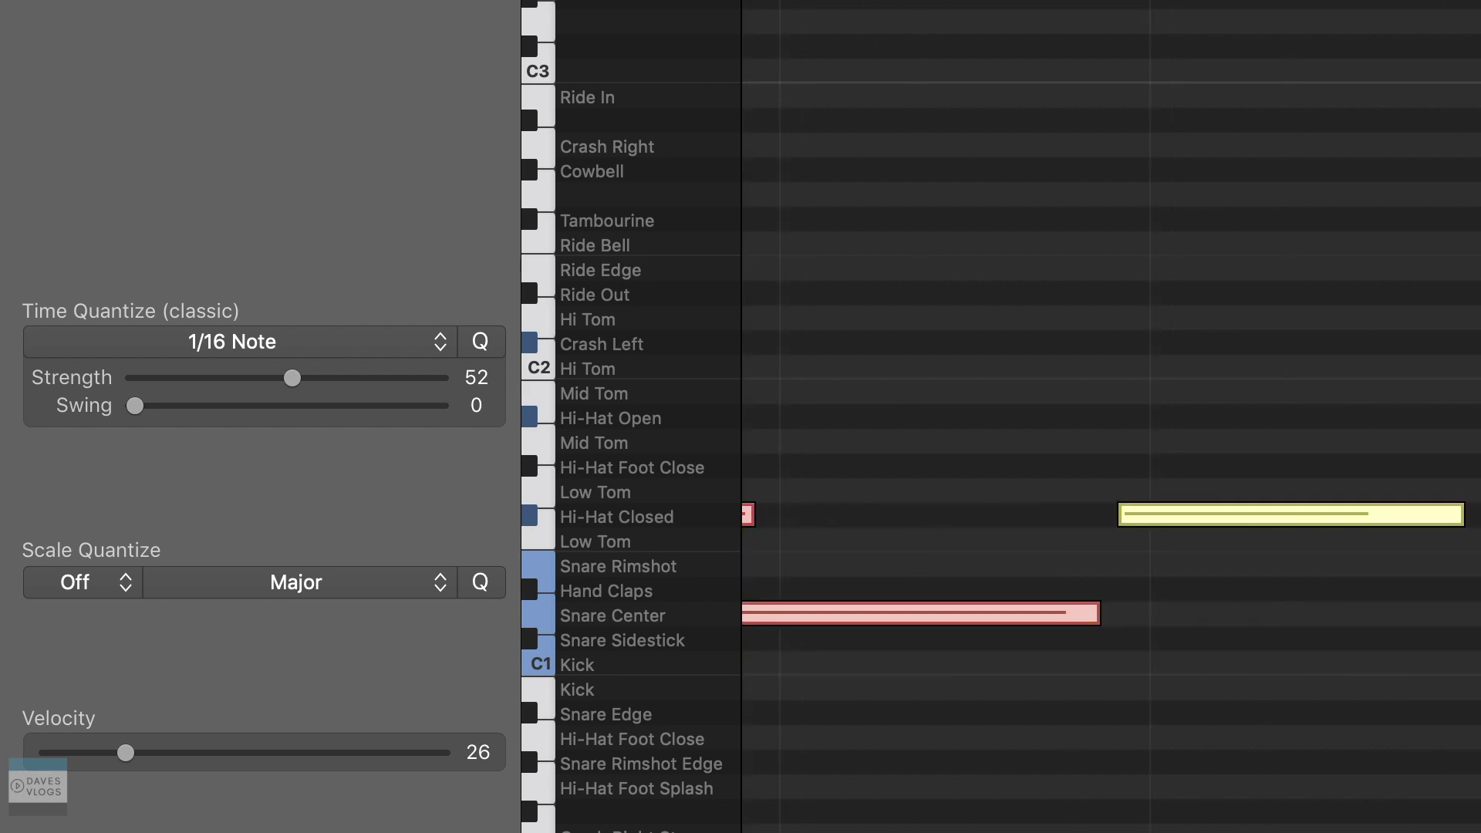
pyautogui.hscroll(5, 1111, 416)
pyautogui.hscroll(-1, 1111, 417)
pyautogui.scroll(-5, 1111, 417)
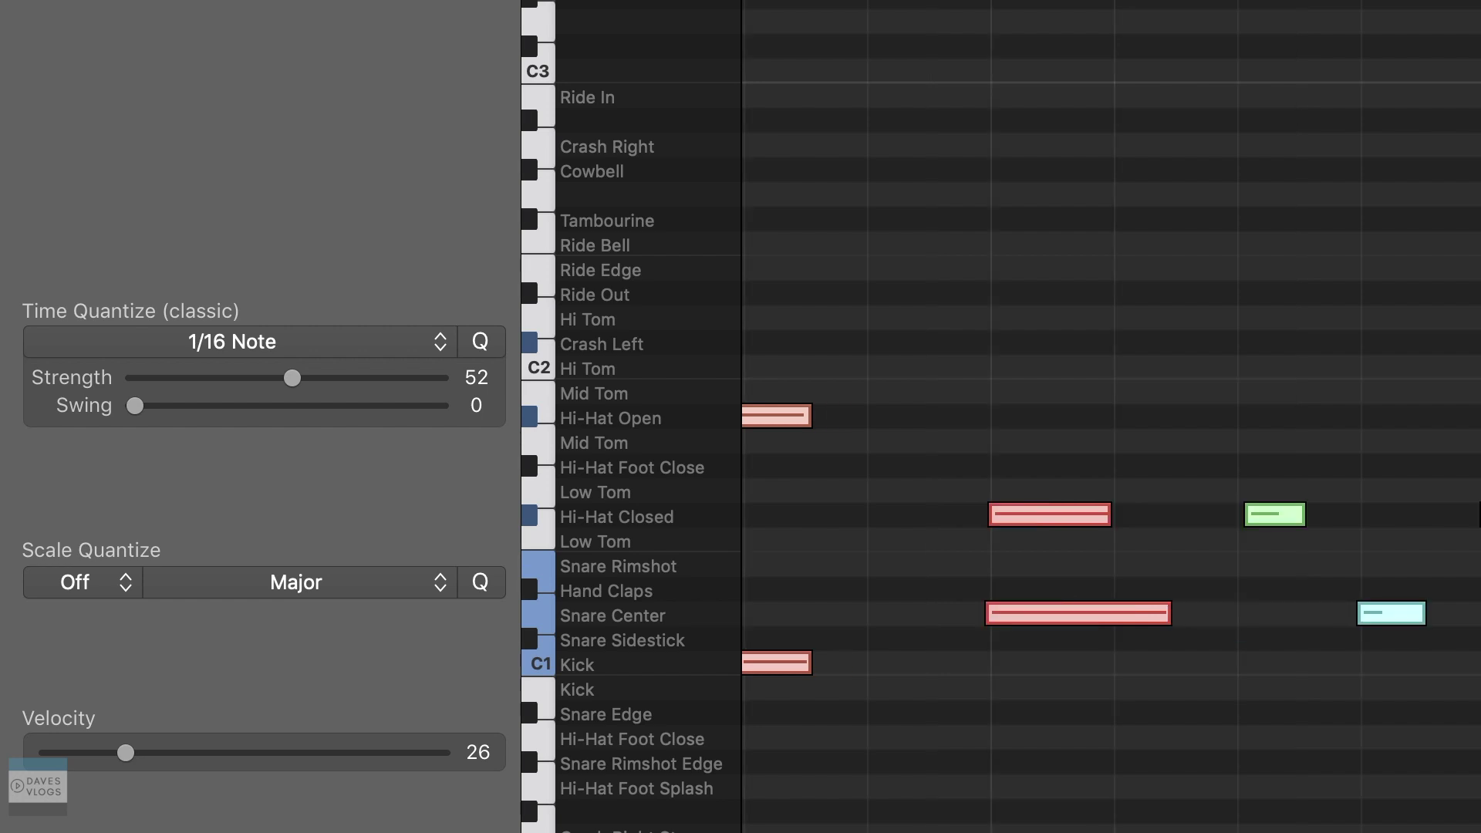
pyautogui.scroll(-3, 1111, 417)
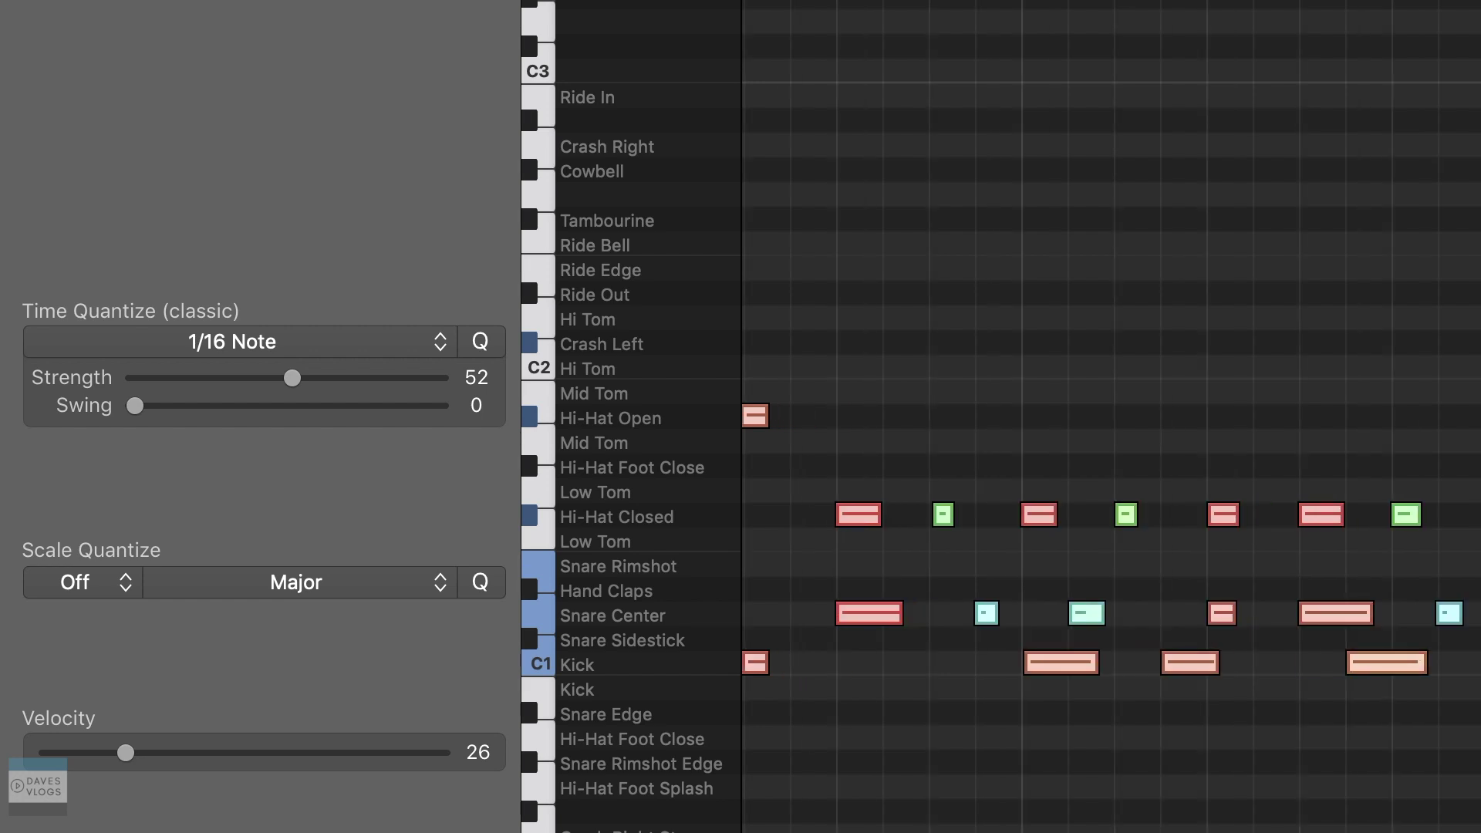
pyautogui.hscroll(-5, 1111, 417)
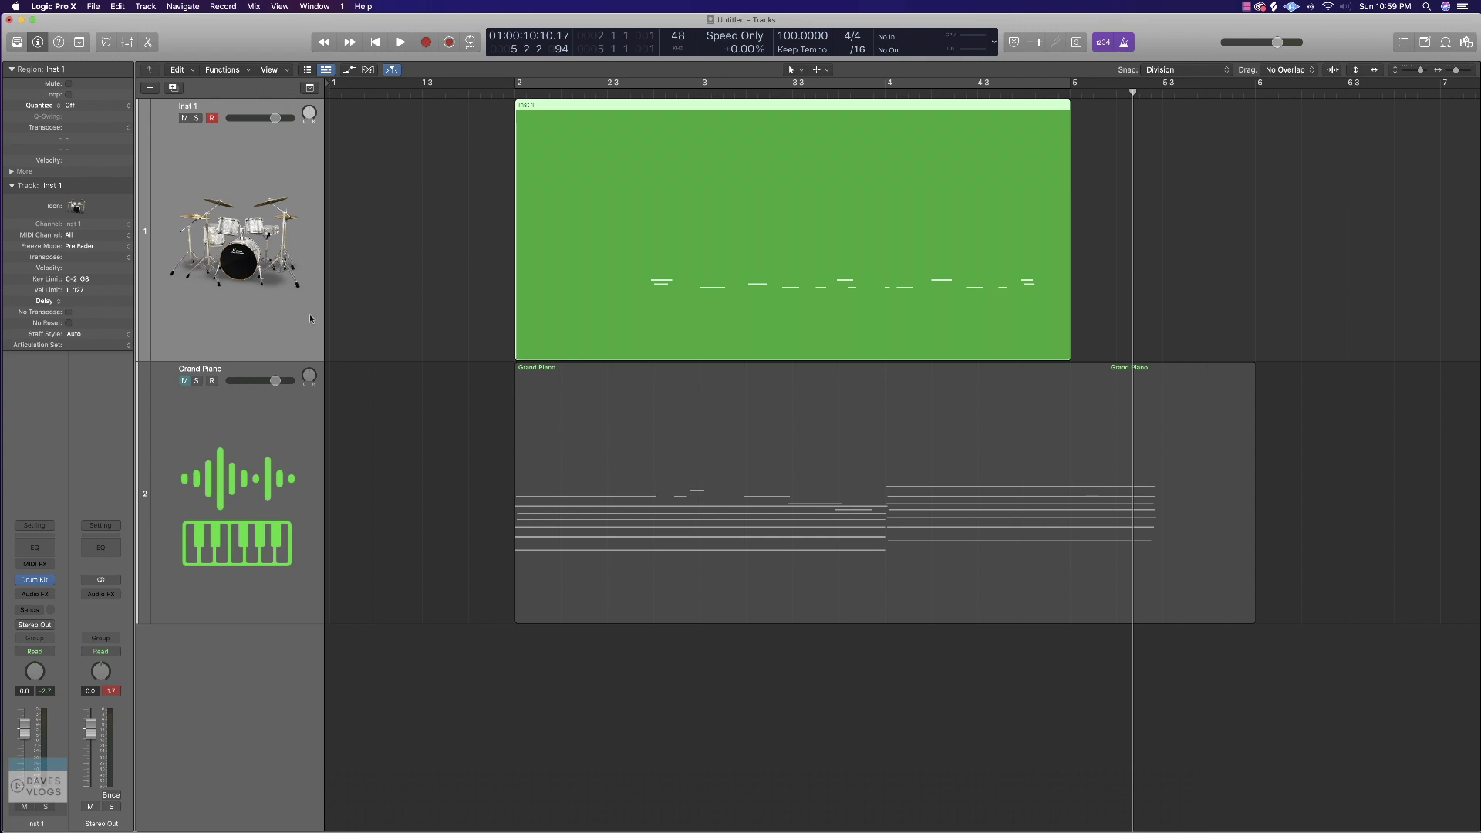
# Open the drum region in the Piano Roll and play it from near bar 2 beat 4, zoomed in
pyautogui.doubleClick(673, 291)
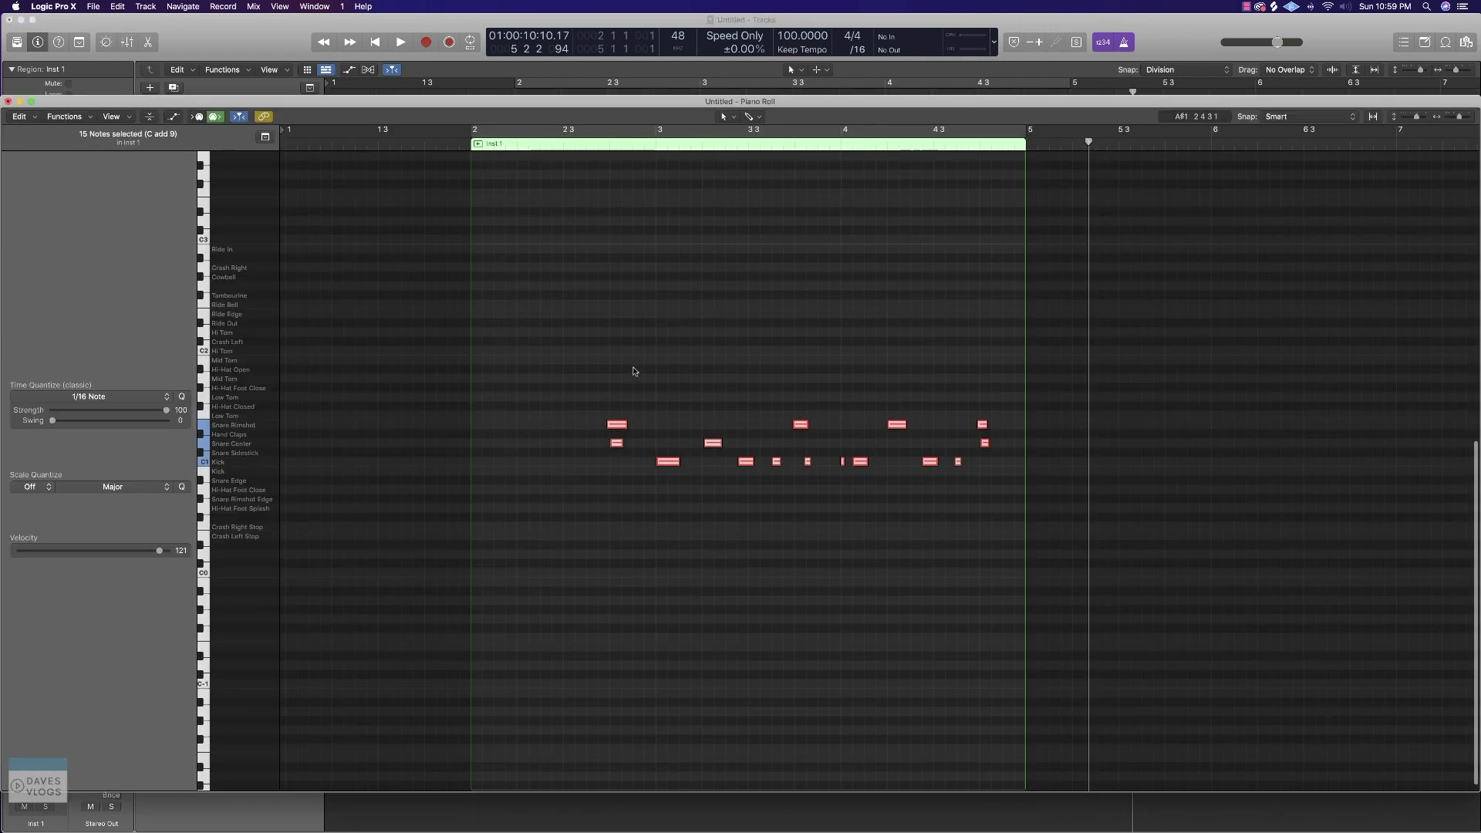
pyautogui.hscroll(-5, 478, 308)
pyautogui.click(369, 145)
pyautogui.press('space')
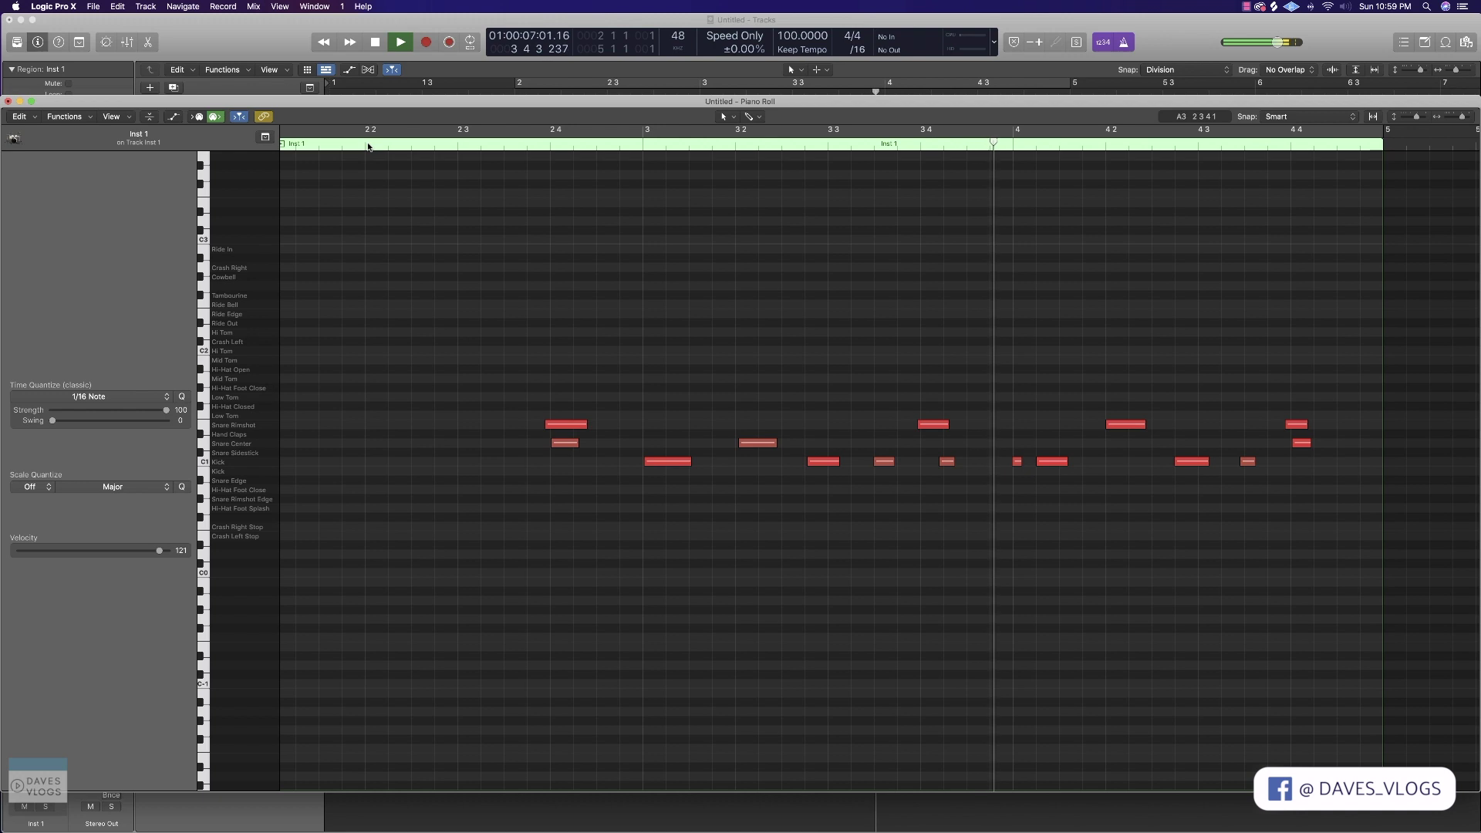
pyautogui.press('space')
pyautogui.click(528, 149)
pyautogui.press('super+Right')
pyautogui.press('super+Right')
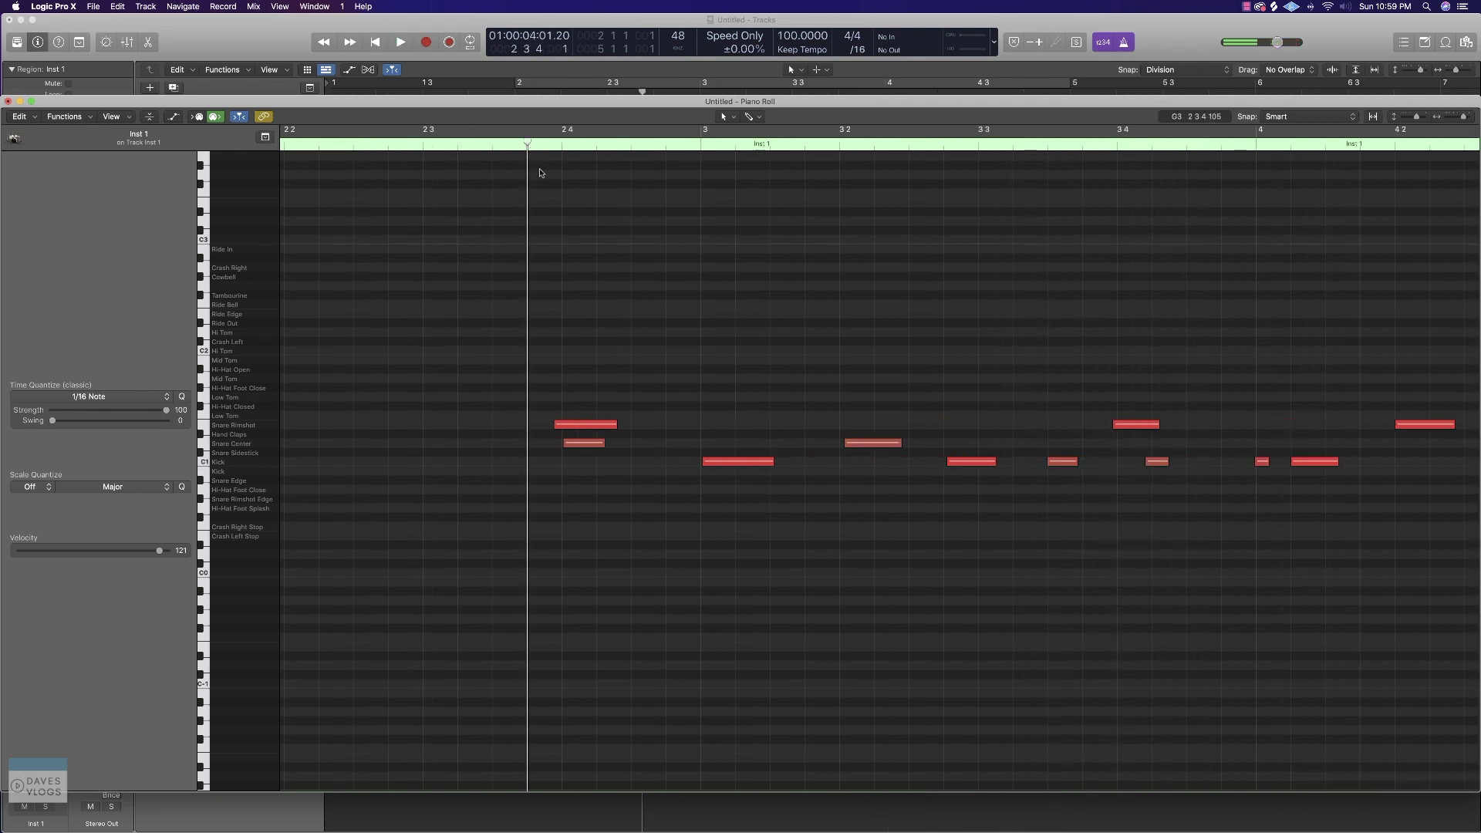
pyautogui.press('space')
pyautogui.press('space')
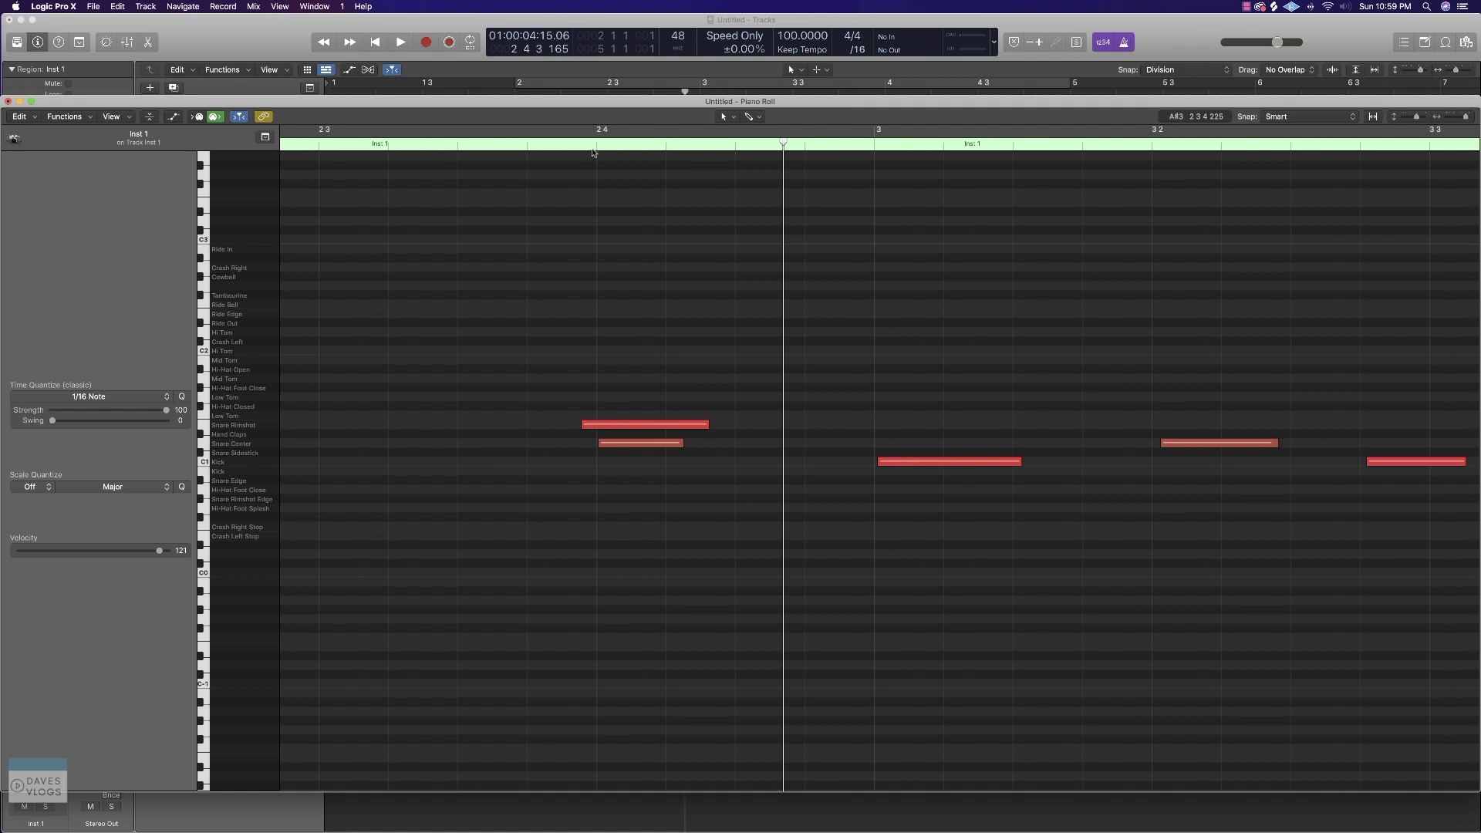
# Quantize the Snare Rimshot and Snare Center notes near 2 4 and replay them
pyautogui.click(655, 443)
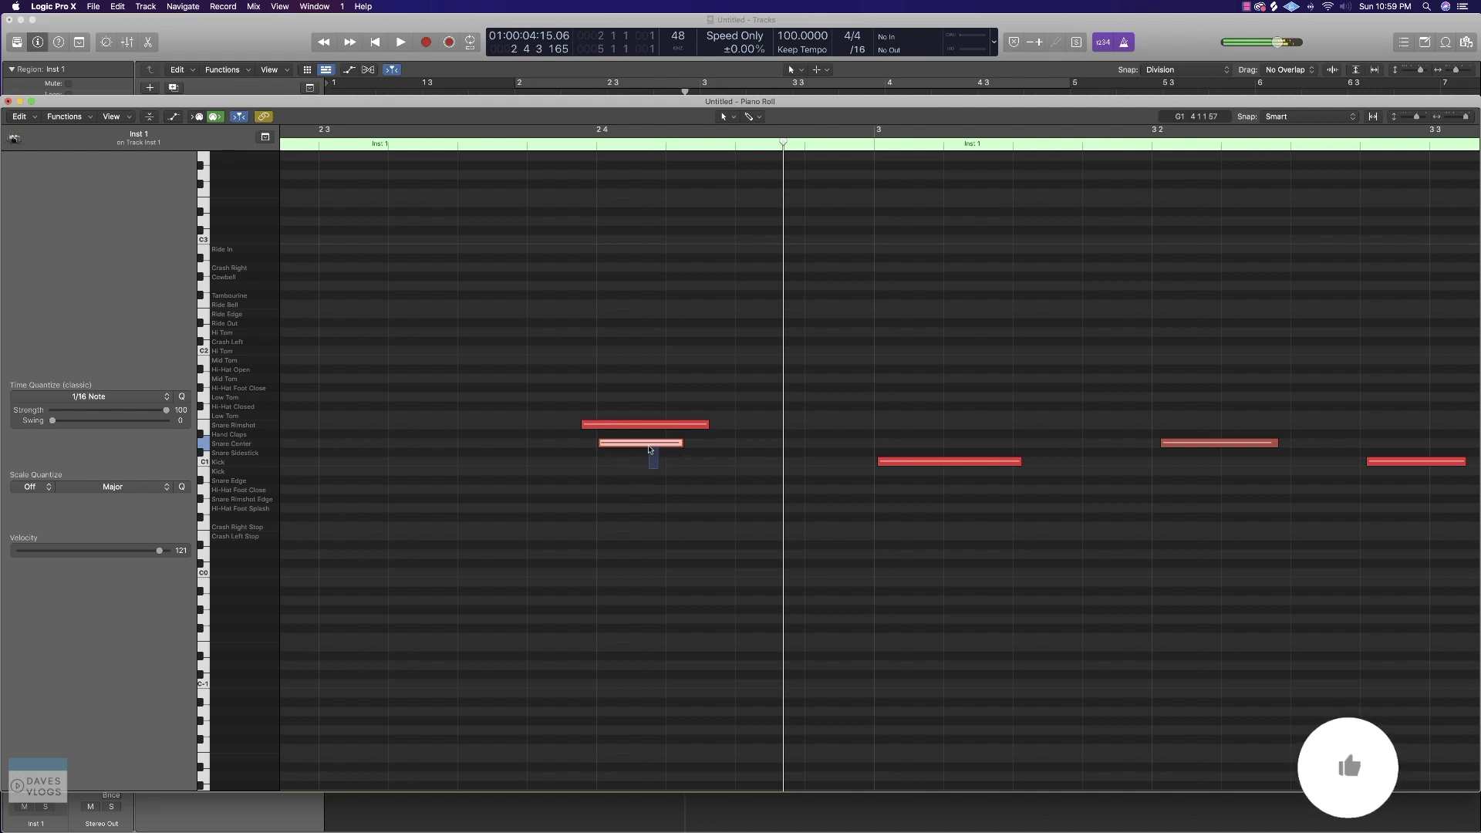
pyautogui.click(668, 493)
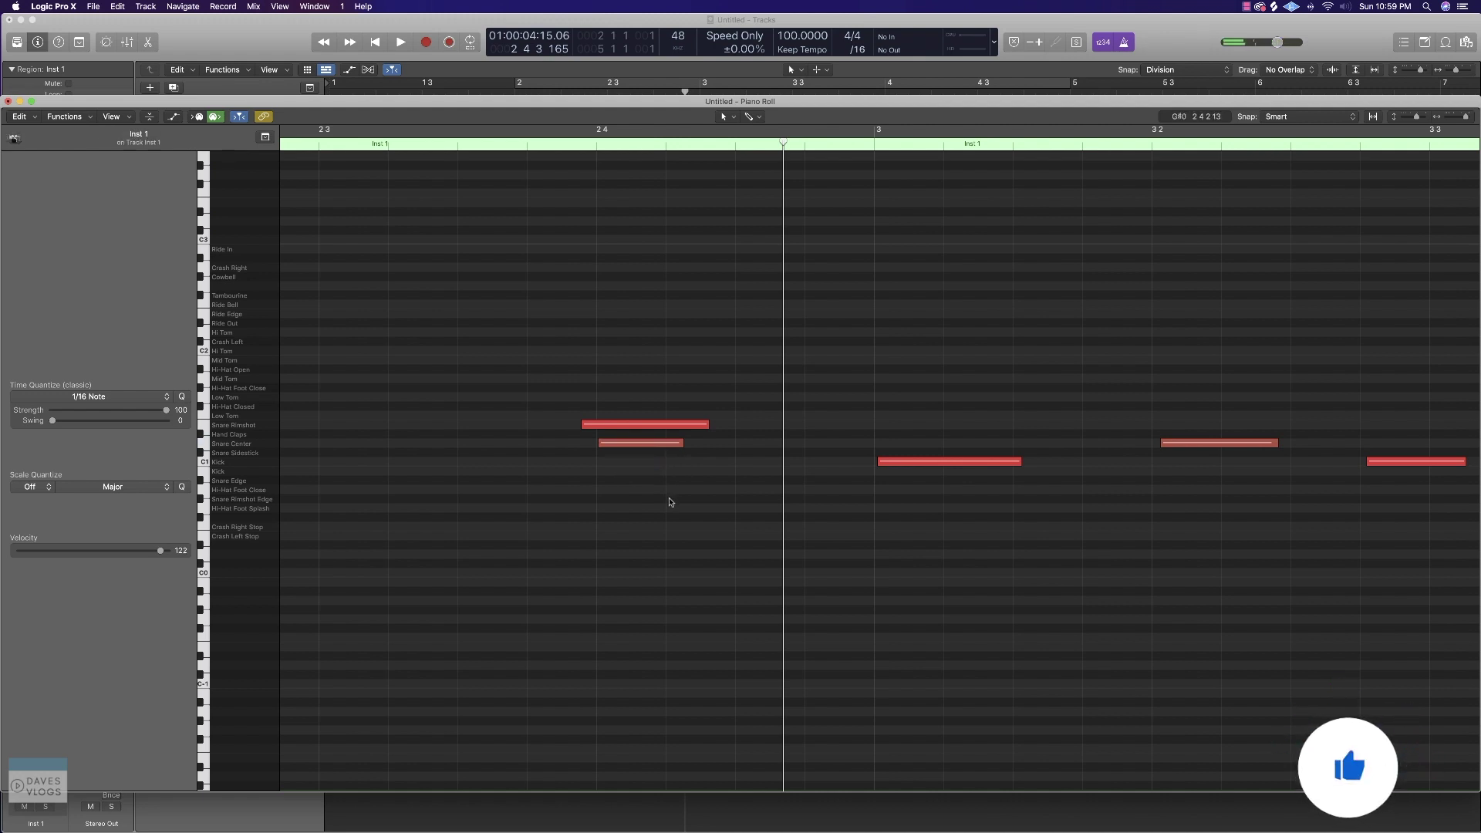
pyautogui.moveTo(781, 507); pyautogui.dragTo(671, 435)
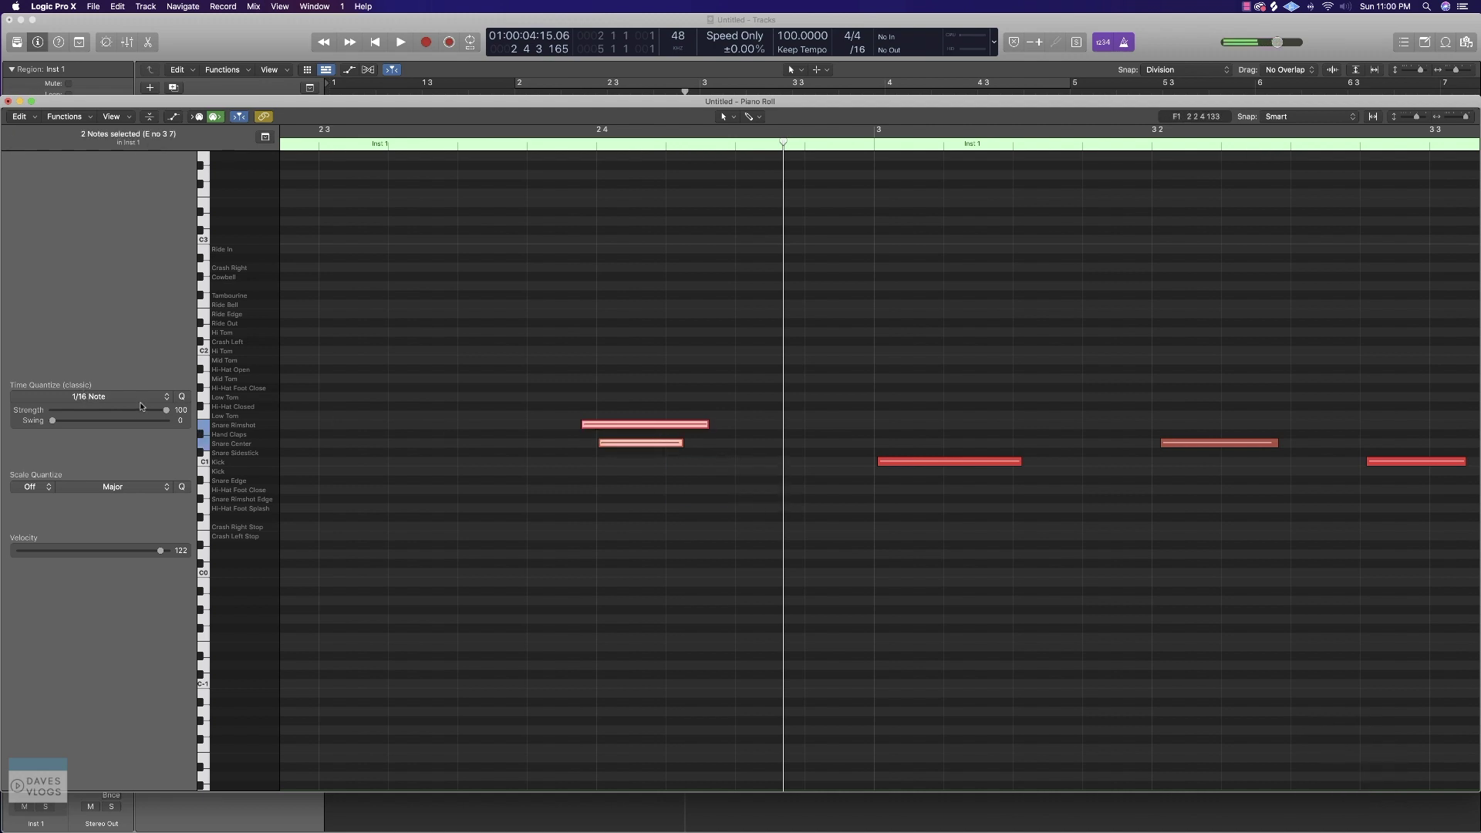
pyautogui.press('q')
pyautogui.doubleClick(515, 148)
pyautogui.press('space')
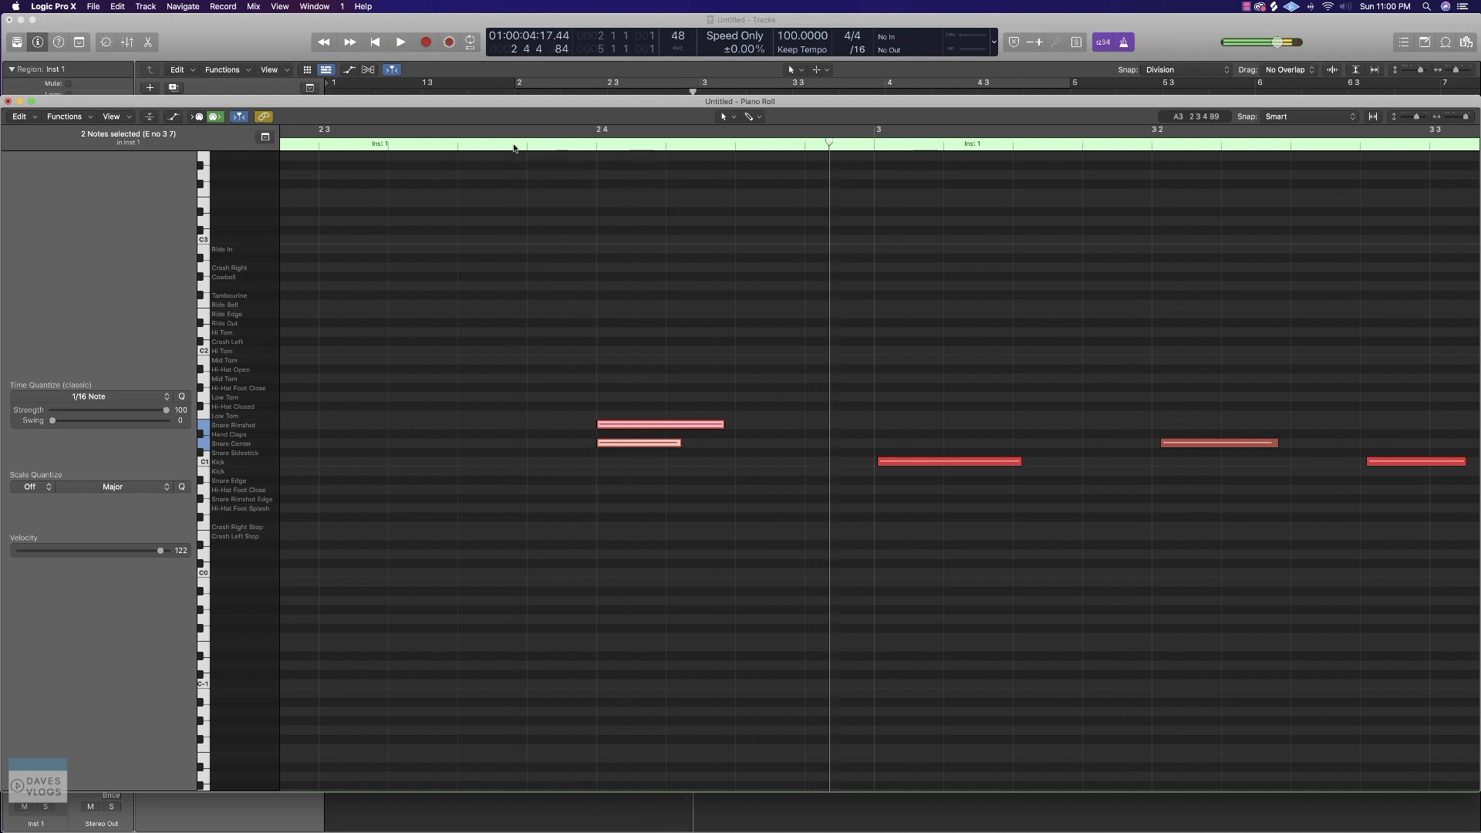